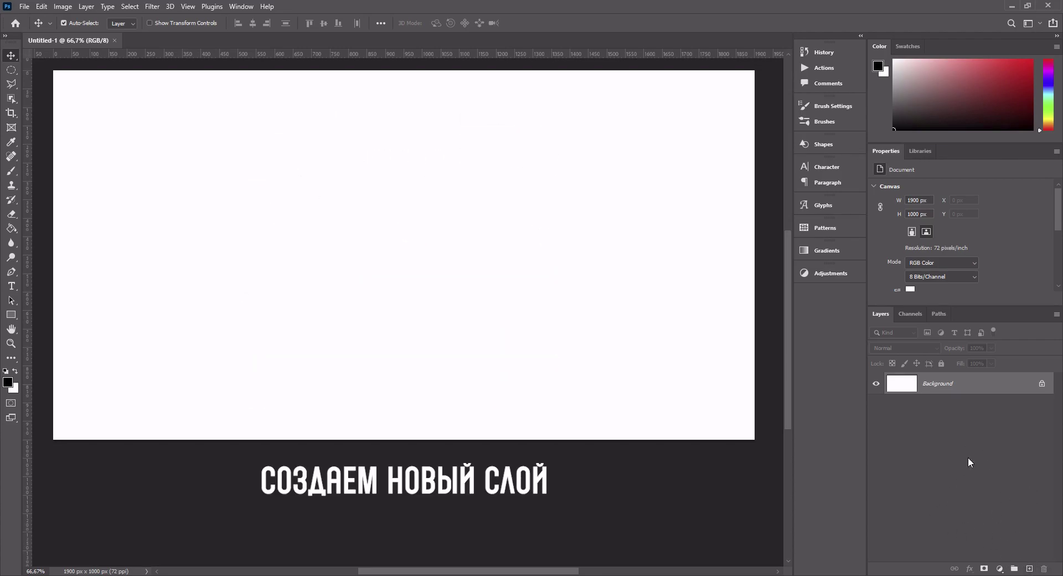
Add an empty Layer 1 above the white Background and select the Brush tool
click(1030, 569)
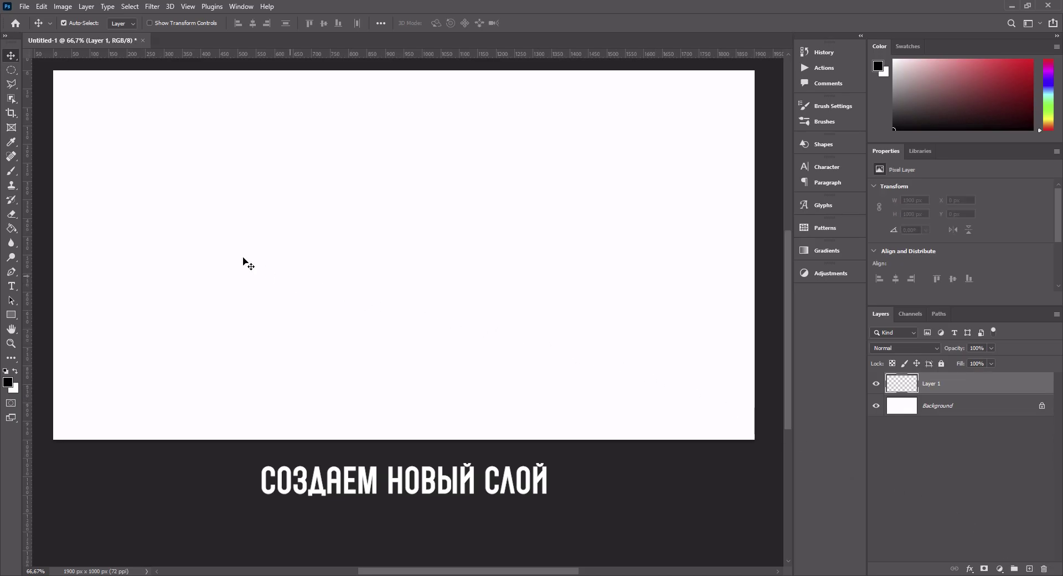
click(11, 172)
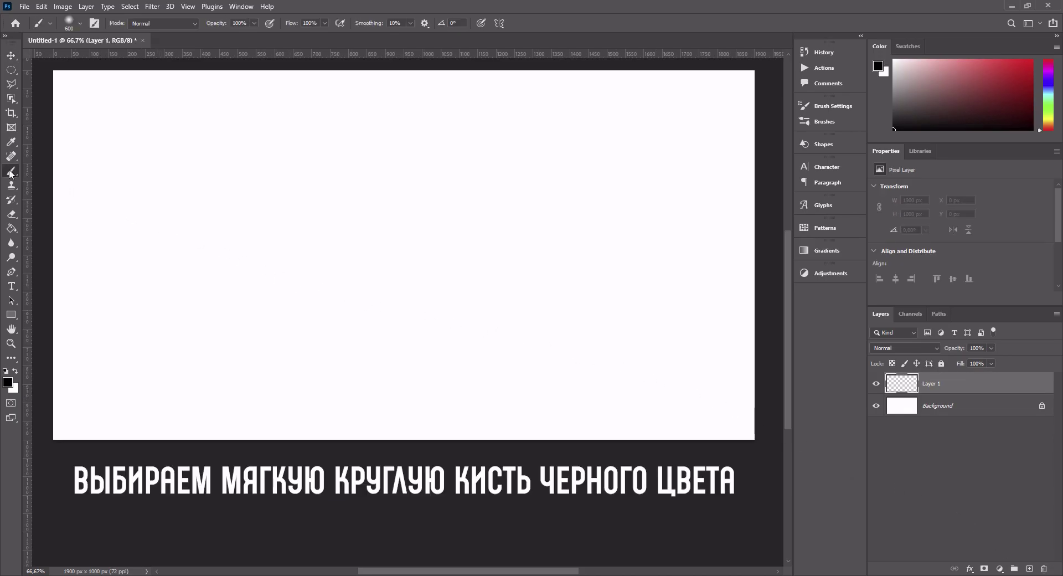
Set up a soft round brush at 0% hardness with a black foreground colour
click(79, 21)
click(62, 85)
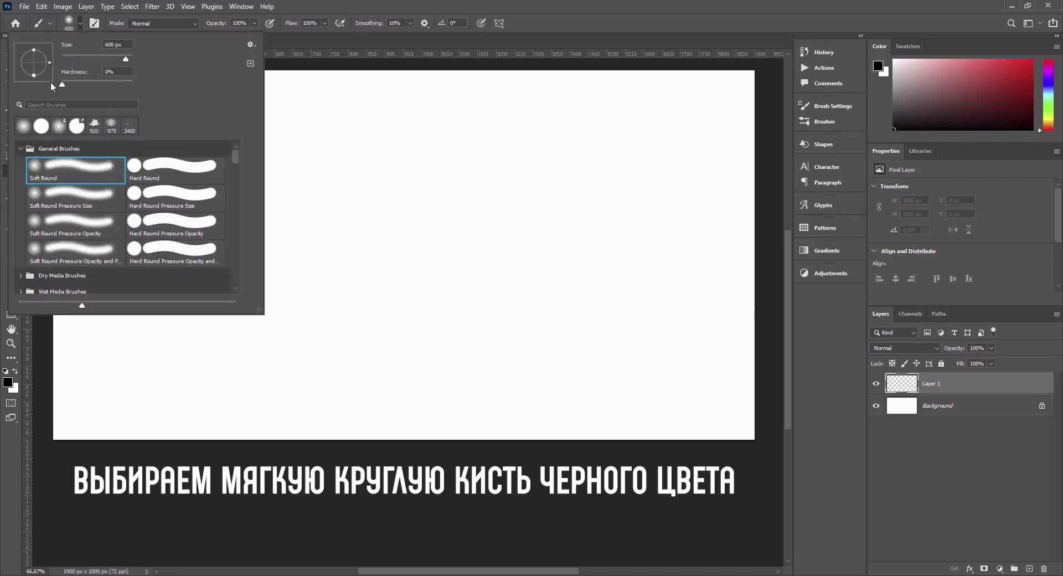
click(290, 38)
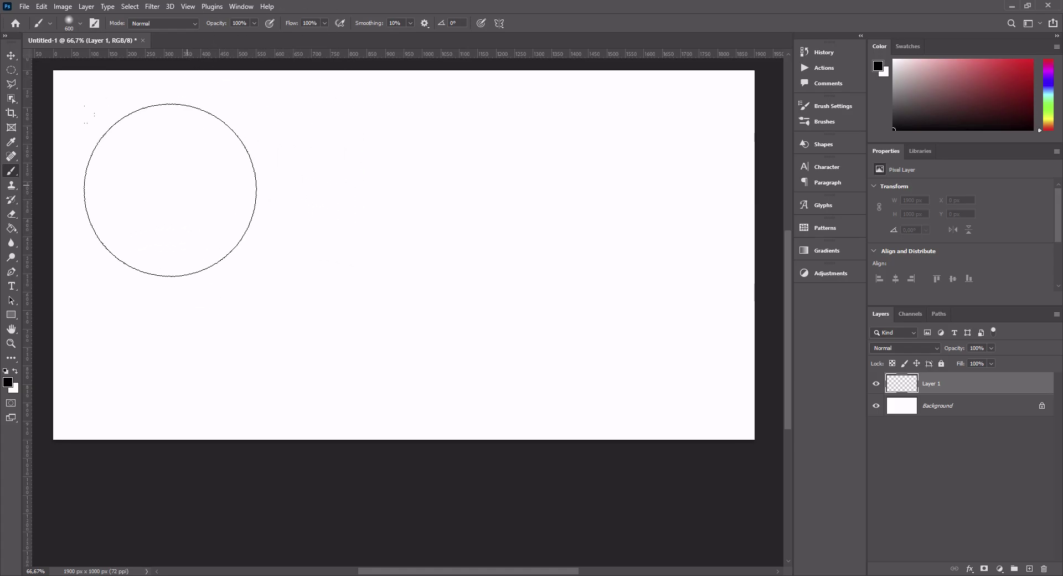
click(7, 382)
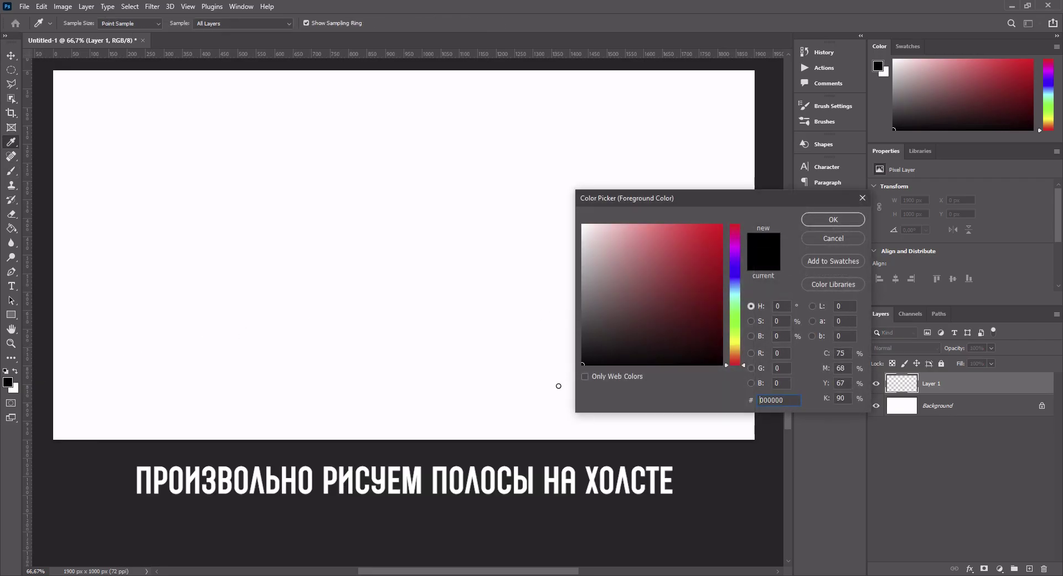
Paint broad soft black strokes over most of Layer 1, shrinking the brush to 300 px
mouse_move(689, 221)
mouse_down()
mouse_move(339, 405)
mouse_move(166, 142)
mouse_up()
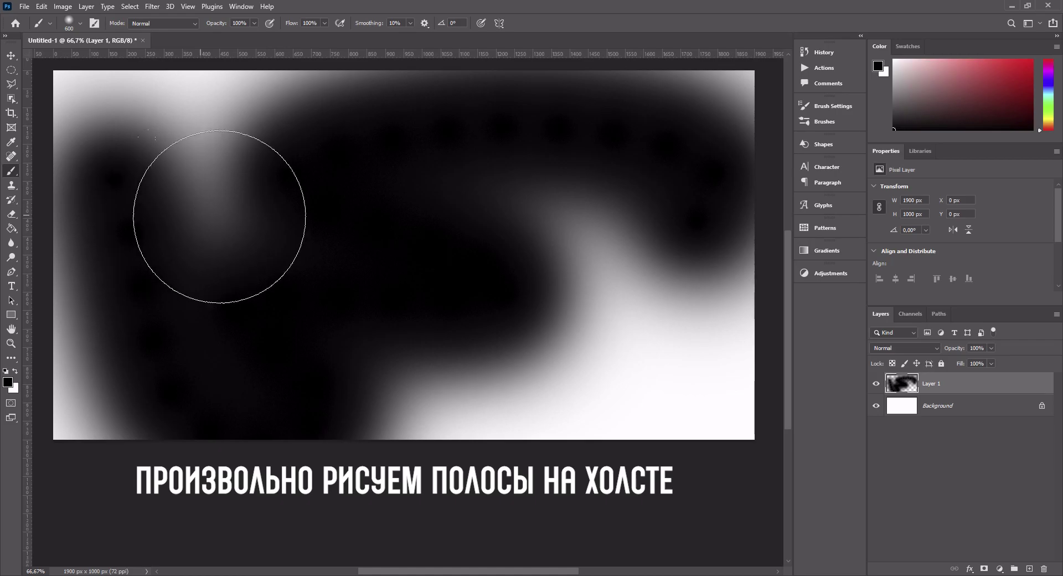
key(bracketleft)
key(bracketleft)
key(bracketleft)
drag(637, 269, 645, 333)
mouse_move(509, 176)
mouse_down()
mouse_move(222, 119)
mouse_move(266, 130)
mouse_up()
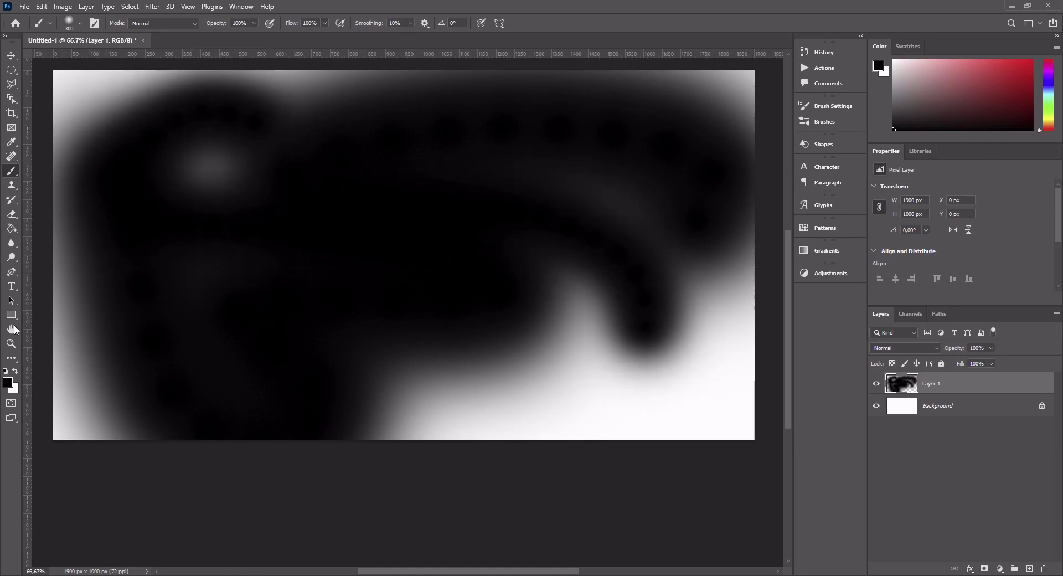
Switch the foreground to grey #757575 and paint soft grey arcs across the canvas
click(8, 382)
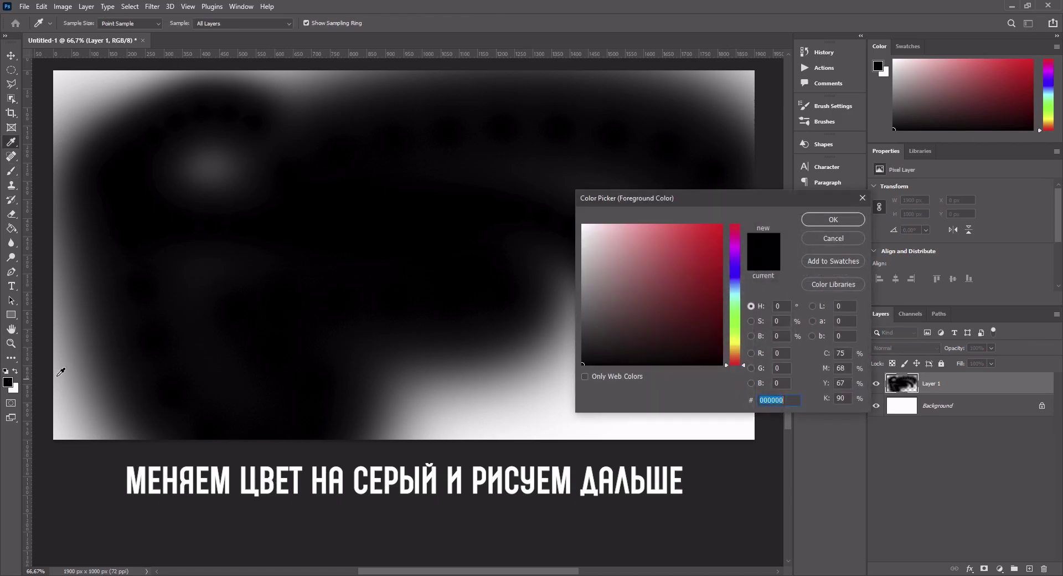
drag(629, 328, 565, 301)
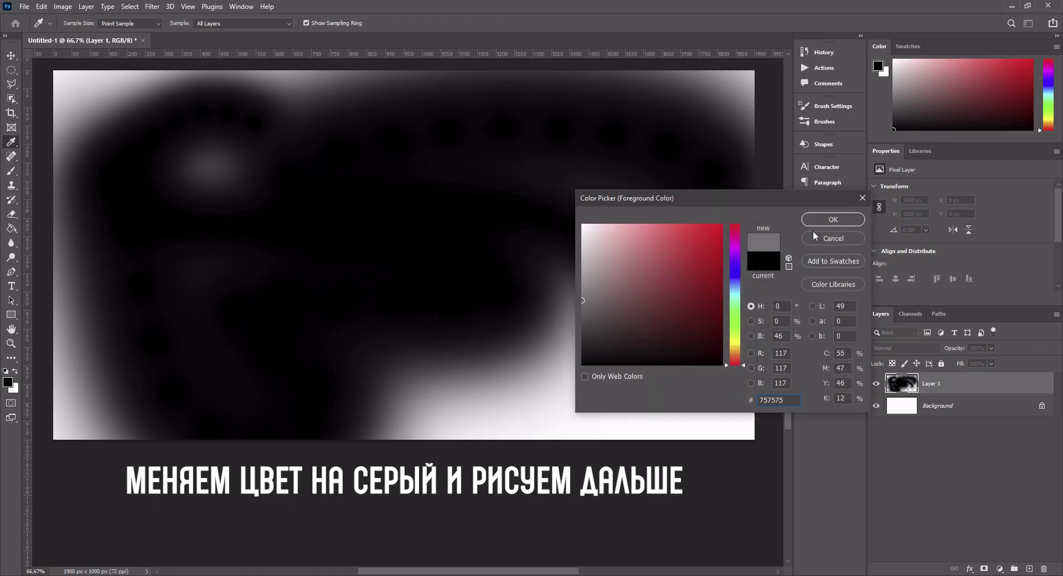
click(833, 220)
drag(651, 277, 299, 260)
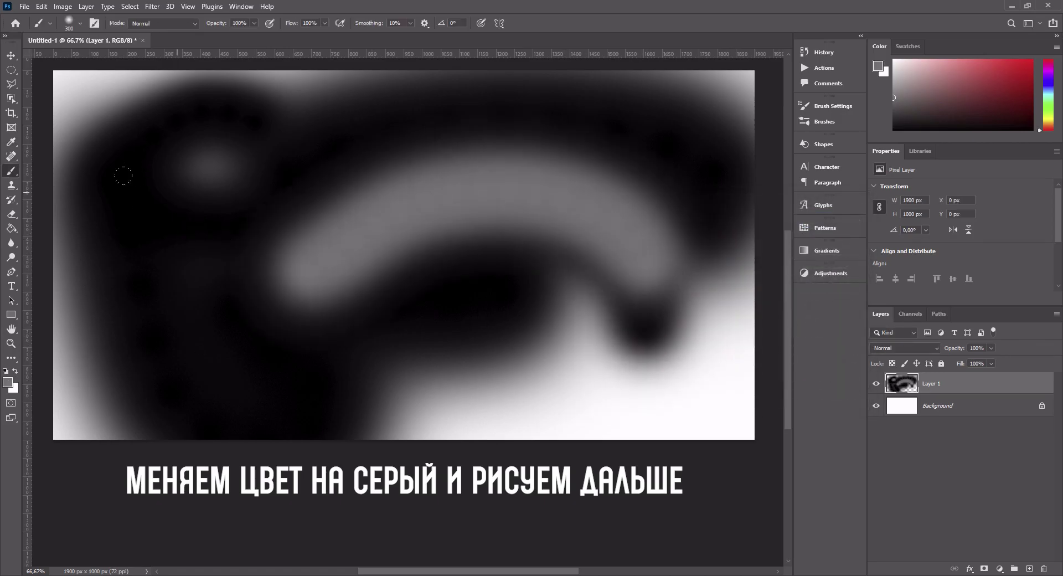
drag(183, 171, 130, 324)
drag(366, 396, 508, 317)
drag(672, 121, 709, 161)
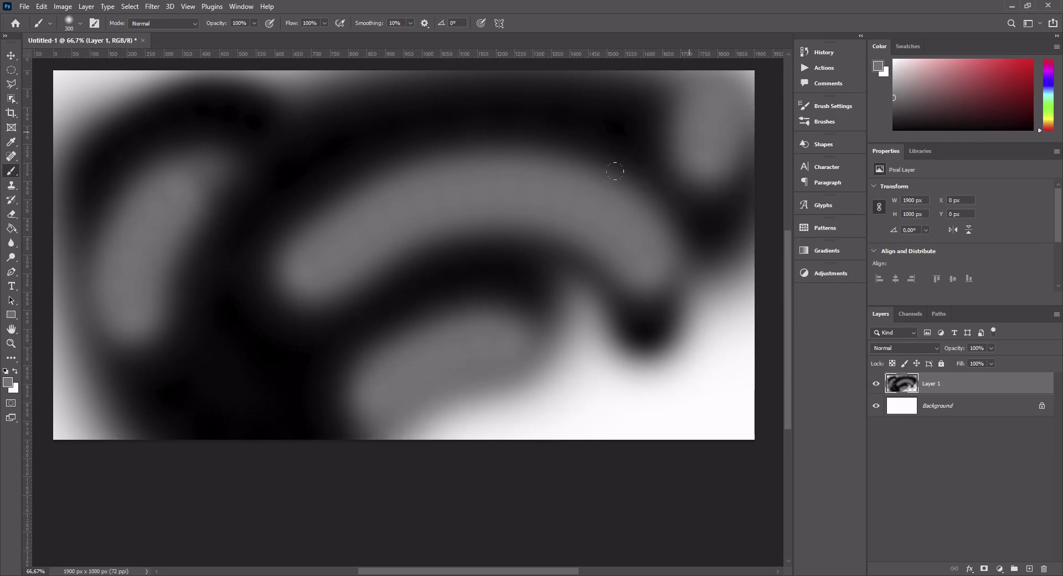
drag(706, 355, 734, 436)
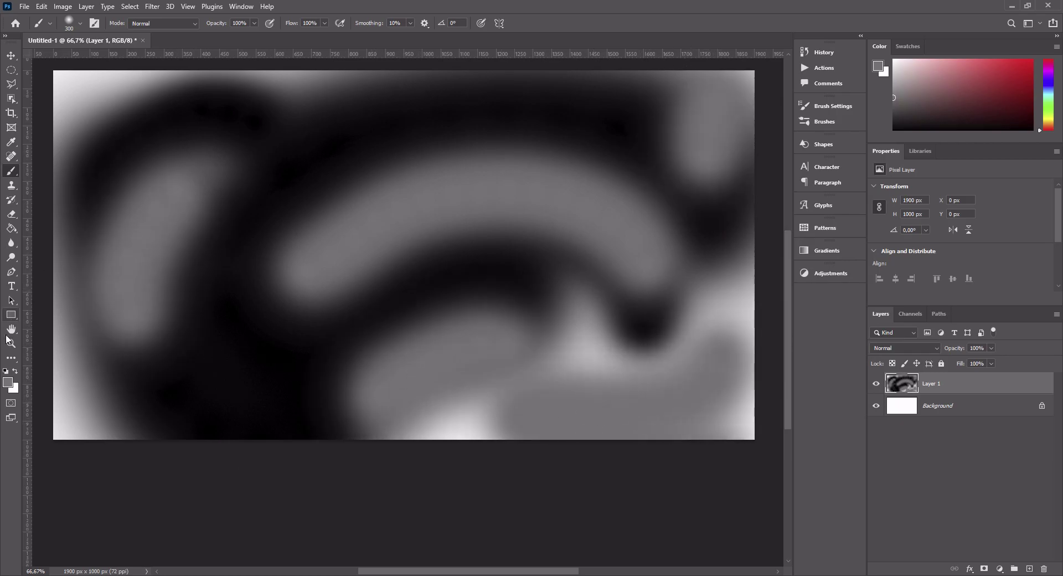
Reset to black and paint a band along the bottom edge with a 500 px brush
click(6, 372)
mouse_move(407, 381)
mouse_down()
mouse_move(581, 426)
mouse_move(753, 427)
mouse_up()
key(bracketright)
key(bracketright)
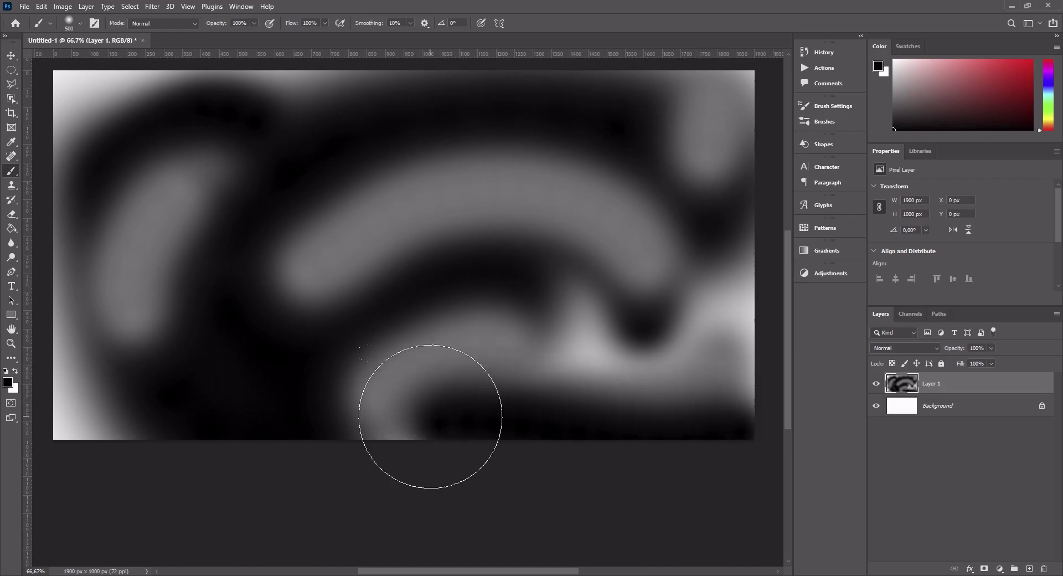
click(711, 308)
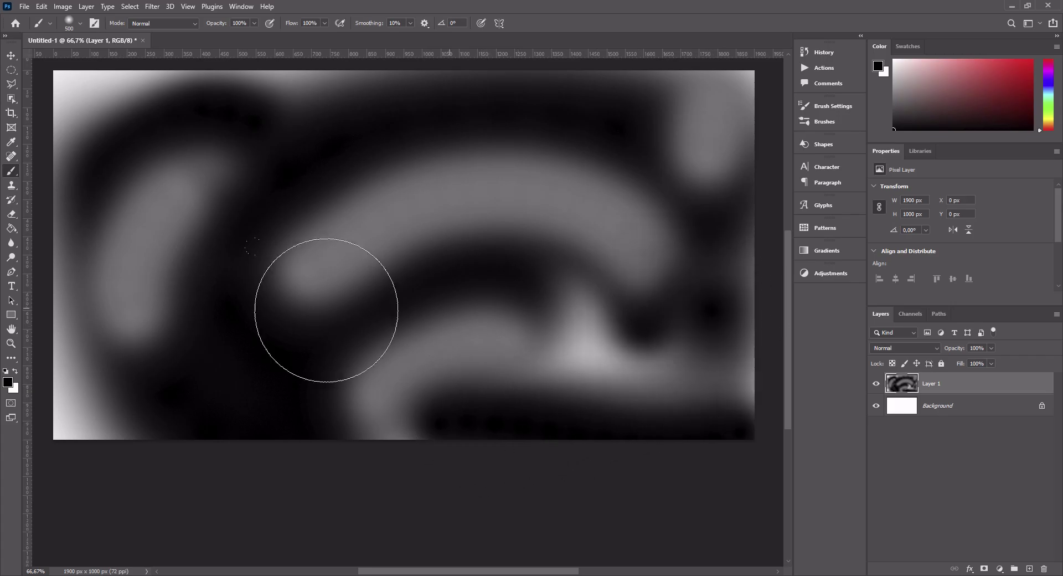
Paint white #ffffff highlights at upper left, lower middle, upper right and top-left corner, then reset colours
click(7, 382)
drag(613, 264, 555, 190)
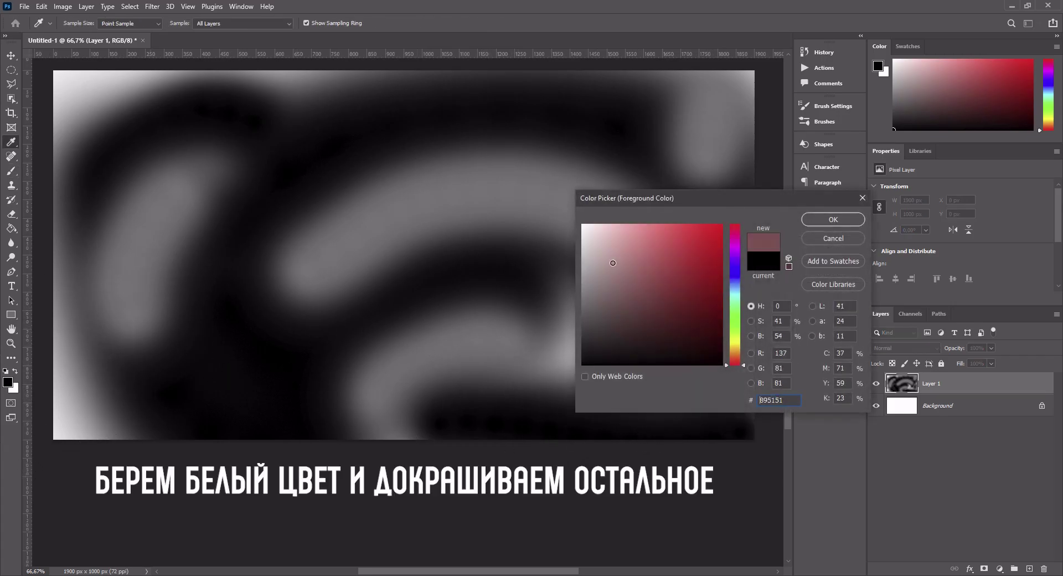
click(819, 222)
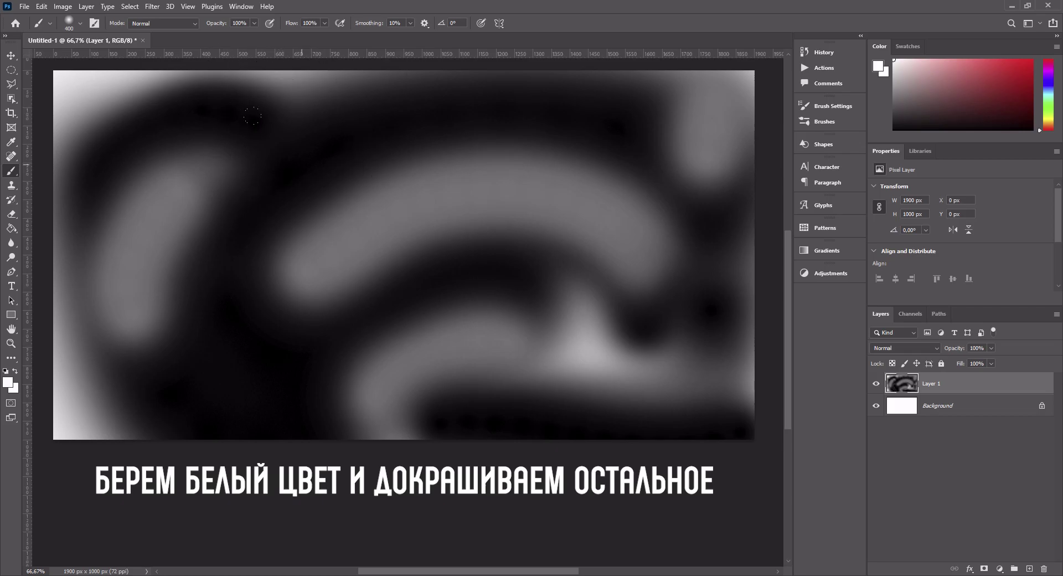
mouse_move(252, 117)
mouse_down()
mouse_move(299, 158)
mouse_move(214, 236)
mouse_up()
drag(340, 355, 476, 310)
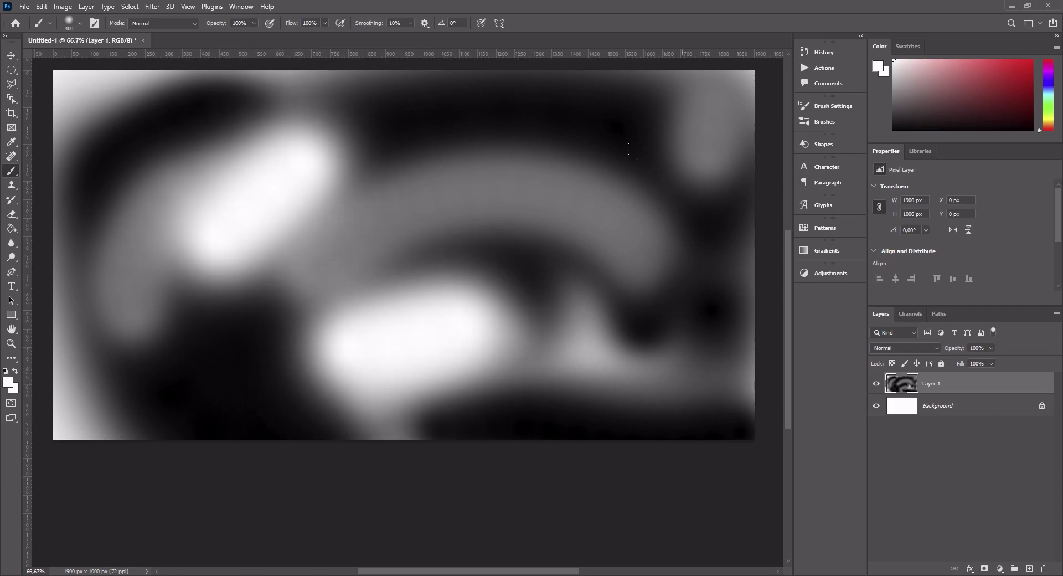
click(676, 188)
drag(122, 110, 66, 83)
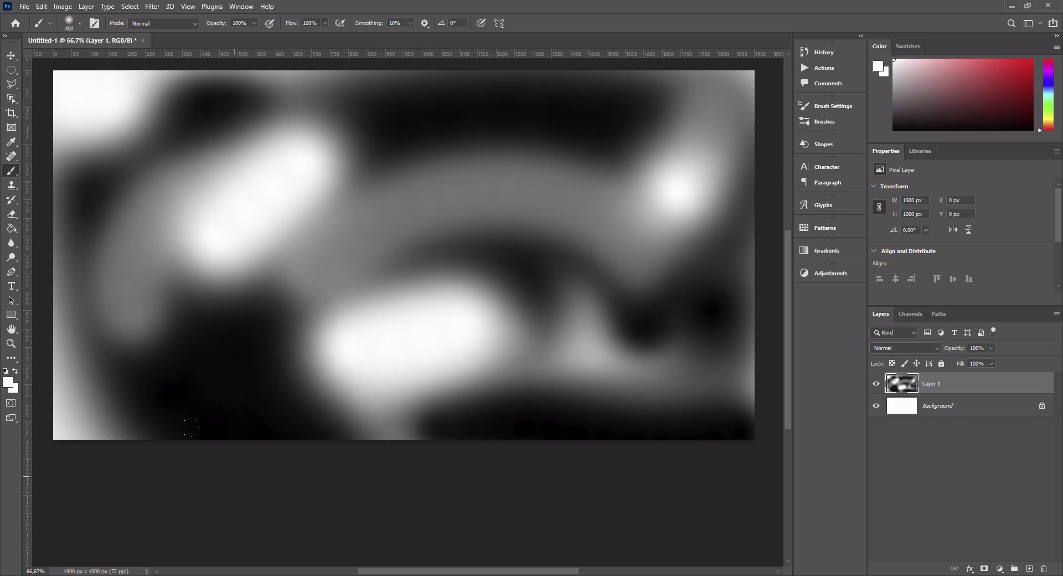
click(4, 372)
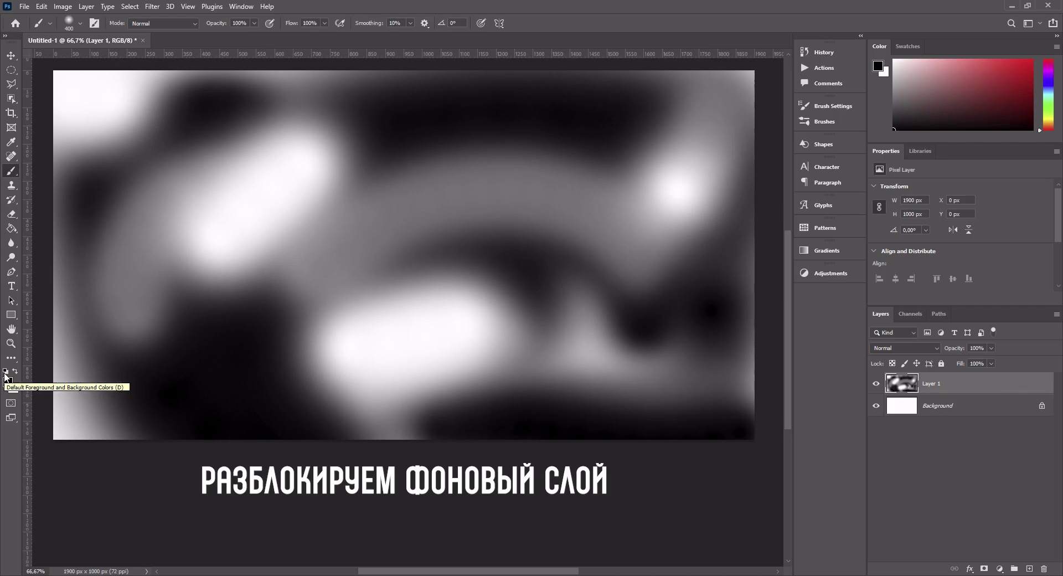
Unlock the Background and convert it with Layer 1 into one smart object named Layer 1
click(1041, 406)
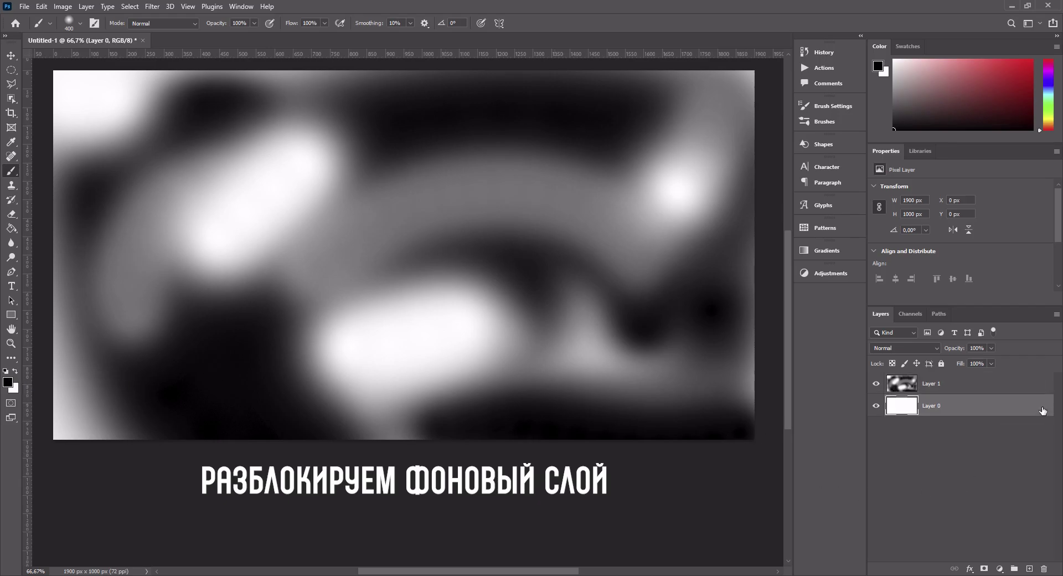
shift+click(1010, 388)
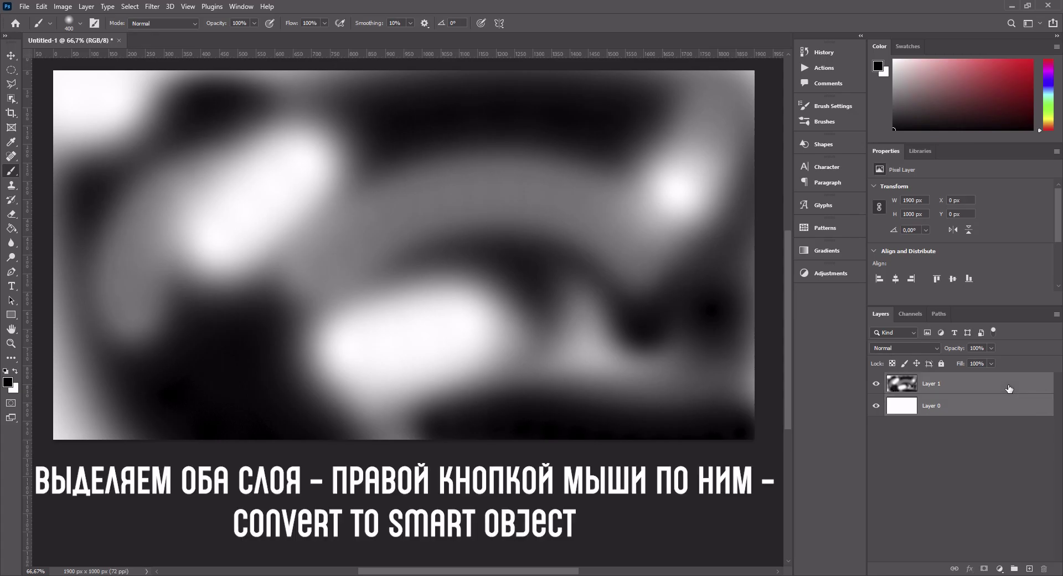
right_click(1009, 388)
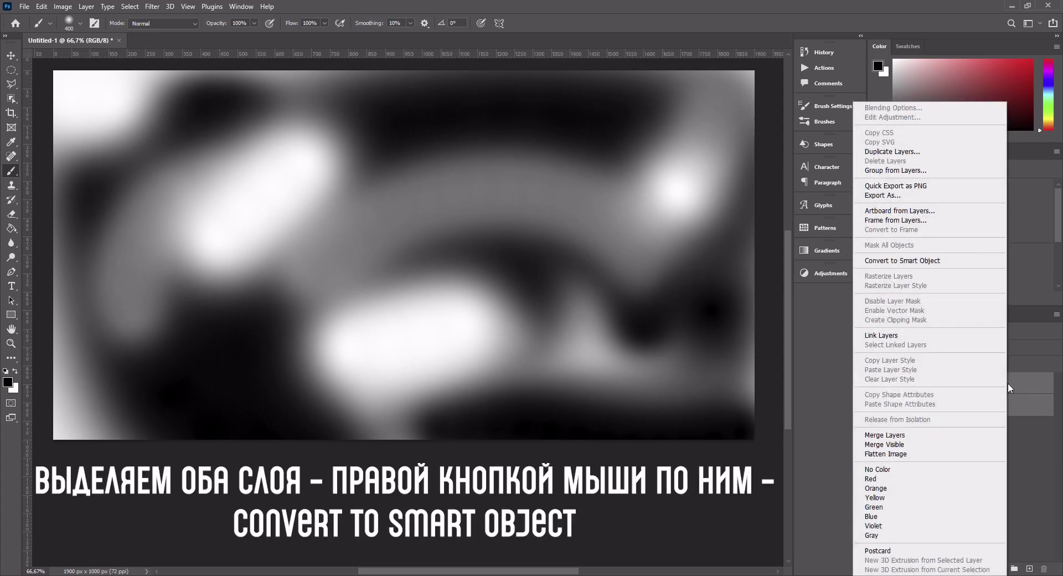
click(931, 261)
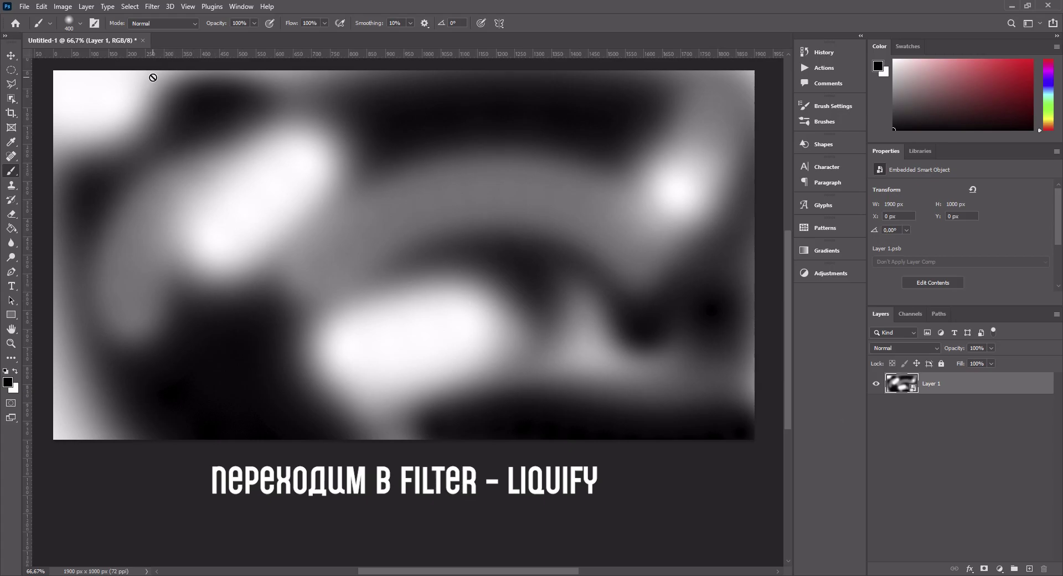
Open the Liquify filter and set the Forward Warp brush size to 500
click(151, 6)
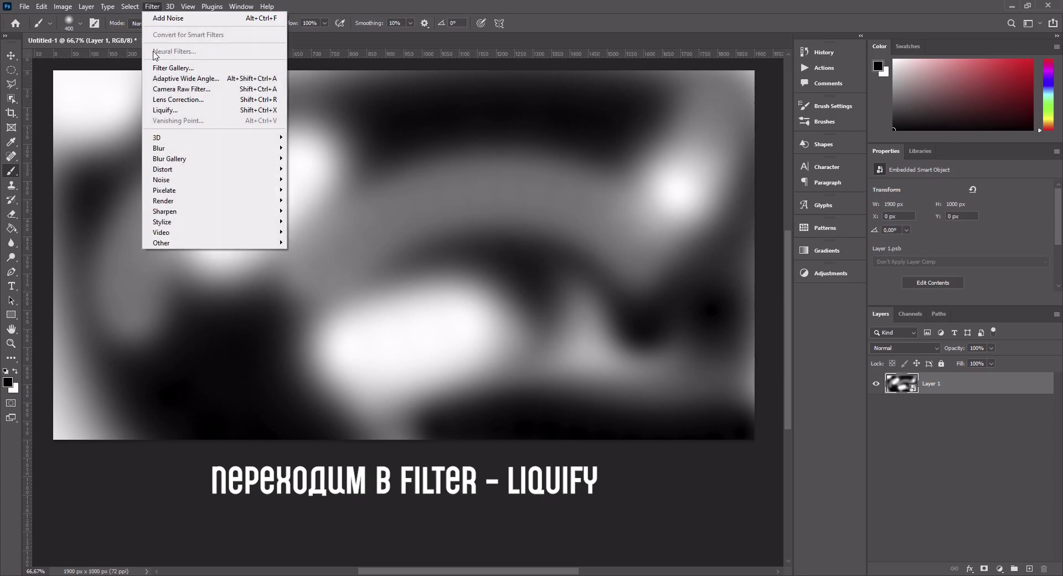
click(199, 114)
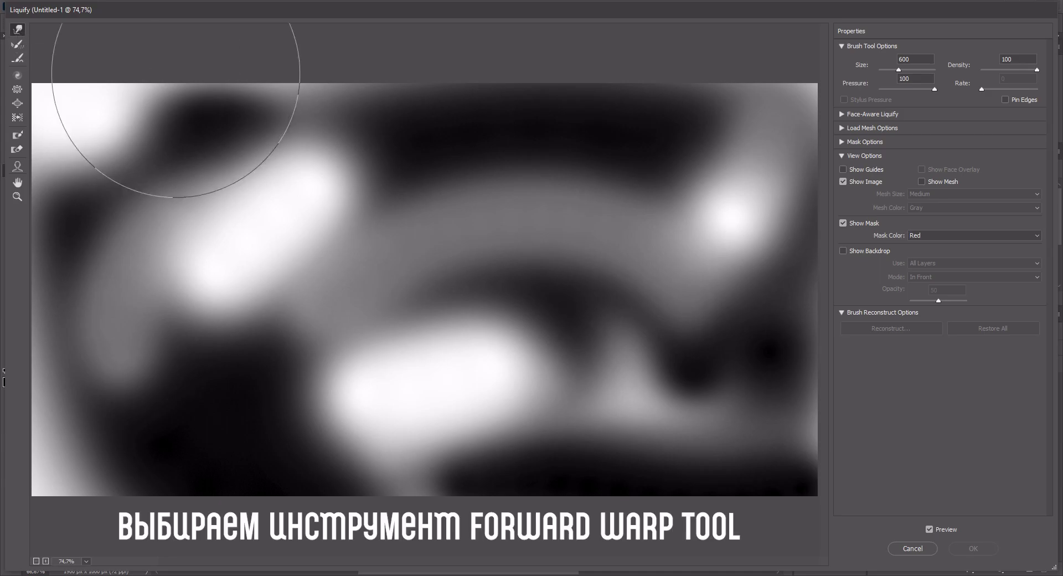
key(bracketleft)
key(bracketleft)
key(bracketleft)
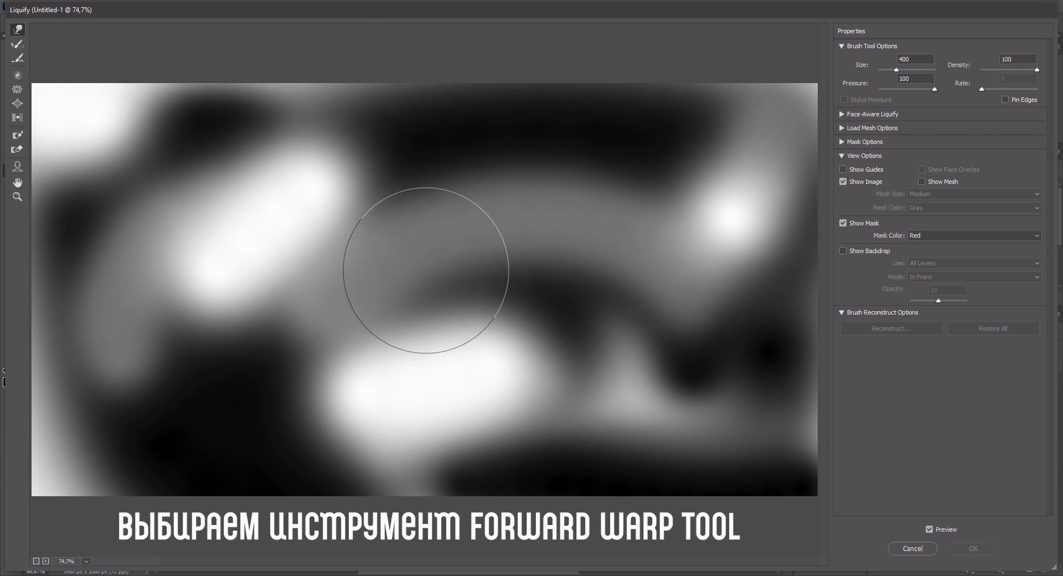
key(bracketright)
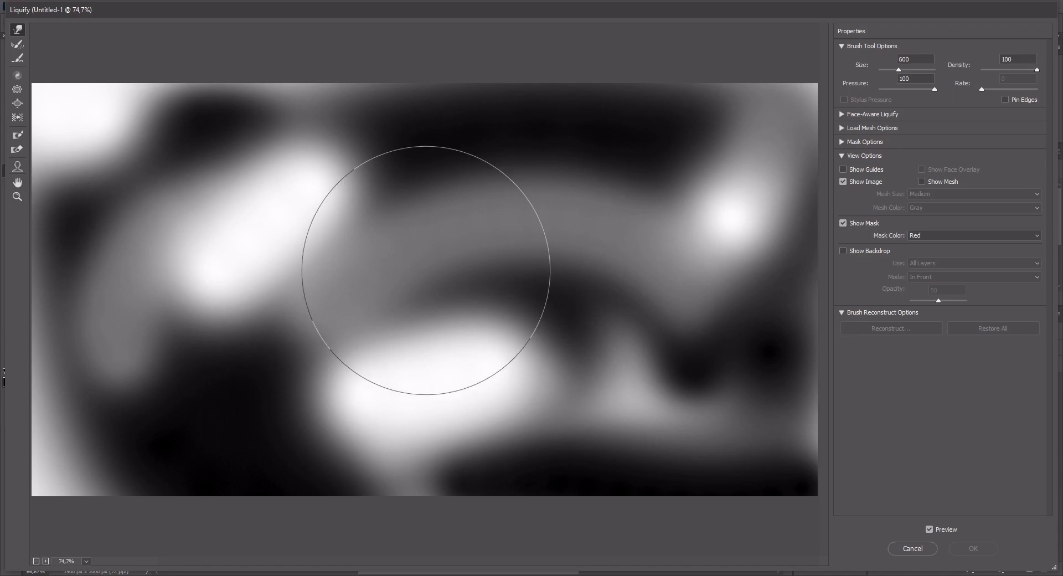
Warp the grey blobs across the whole image into swirling, marble-like flowing bands
mouse_move(489, 271)
mouse_down()
mouse_move(604, 282)
mouse_move(558, 238)
mouse_move(523, 118)
mouse_move(629, 71)
mouse_up()
mouse_move(440, 273)
mouse_down()
mouse_move(332, 131)
mouse_move(35, 56)
mouse_move(107, 260)
mouse_move(218, 387)
mouse_move(155, 451)
mouse_move(301, 201)
mouse_move(513, 344)
mouse_move(246, 550)
mouse_move(176, 370)
mouse_move(131, 356)
mouse_move(130, 308)
mouse_move(654, 337)
mouse_move(626, 190)
mouse_move(218, 351)
mouse_move(124, 190)
mouse_move(627, 119)
mouse_move(759, 261)
mouse_move(645, 568)
mouse_move(562, 404)
mouse_move(826, 76)
mouse_move(551, 201)
mouse_move(178, 190)
mouse_move(123, 214)
mouse_move(239, 357)
mouse_move(321, 177)
mouse_move(249, 202)
mouse_move(392, 380)
mouse_move(723, 215)
mouse_move(534, 344)
mouse_move(273, 297)
mouse_move(653, 131)
mouse_move(432, 7)
mouse_up()
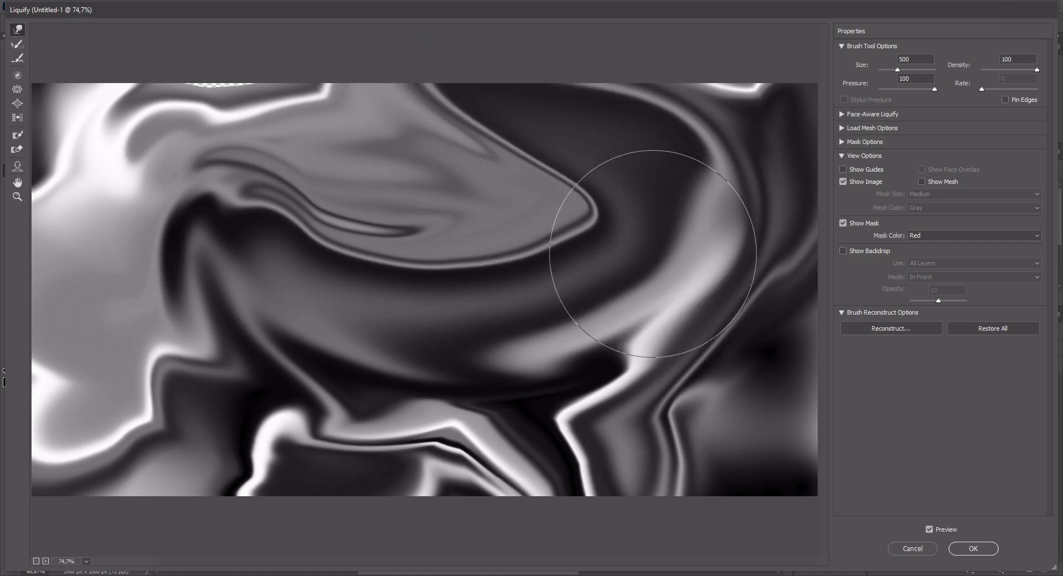
mouse_move(641, 260)
mouse_down()
mouse_move(646, 446)
mouse_move(327, 470)
mouse_move(272, 206)
mouse_move(171, 209)
mouse_move(94, 106)
mouse_move(250, 380)
mouse_move(118, 190)
mouse_move(513, 474)
mouse_up()
mouse_move(617, 459)
mouse_down()
mouse_move(441, 276)
mouse_move(131, 357)
mouse_up()
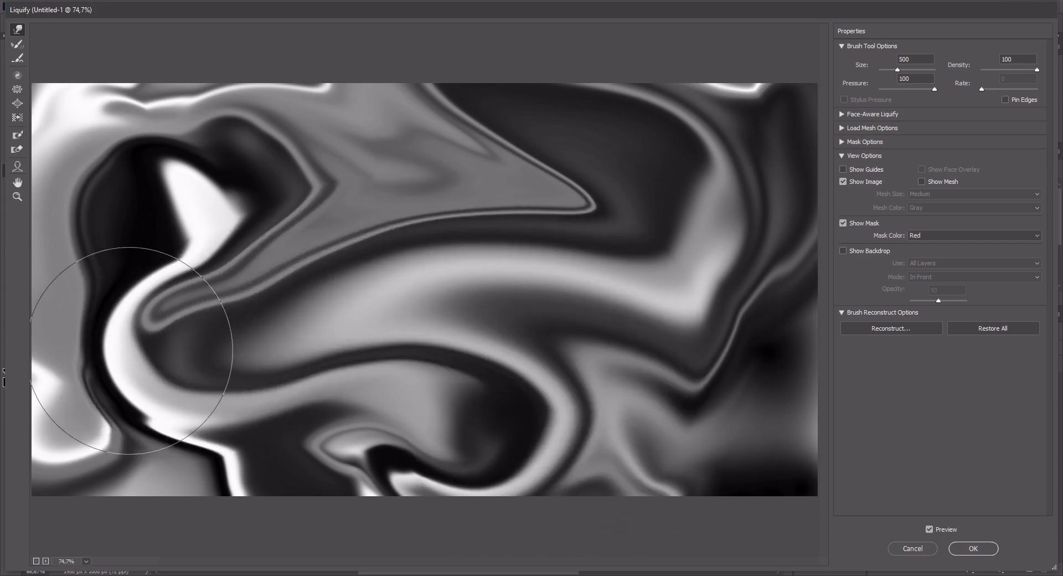
mouse_move(458, 375)
mouse_down()
mouse_move(646, 233)
mouse_move(183, 187)
mouse_up()
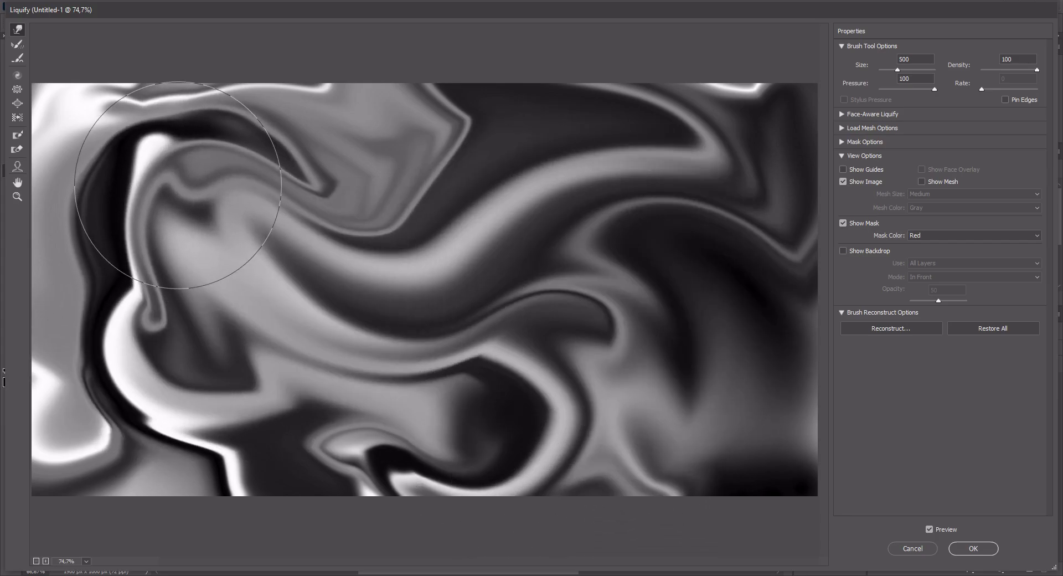
mouse_move(261, 332)
mouse_down()
mouse_move(403, 357)
mouse_move(256, 301)
mouse_move(487, 202)
mouse_up()
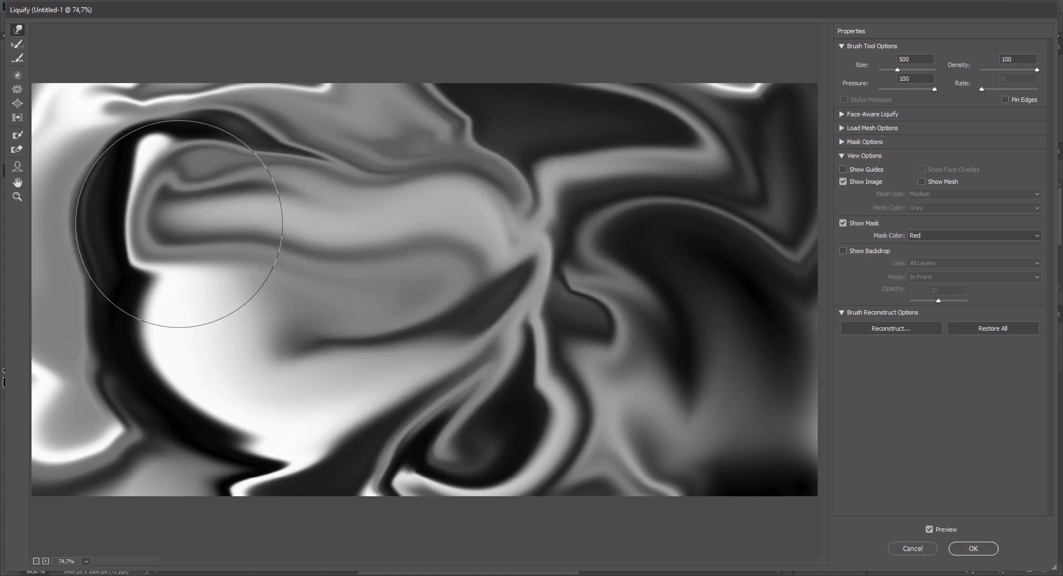
mouse_move(179, 224)
mouse_down()
mouse_move(209, 487)
mouse_move(209, 368)
mouse_move(94, 83)
mouse_up()
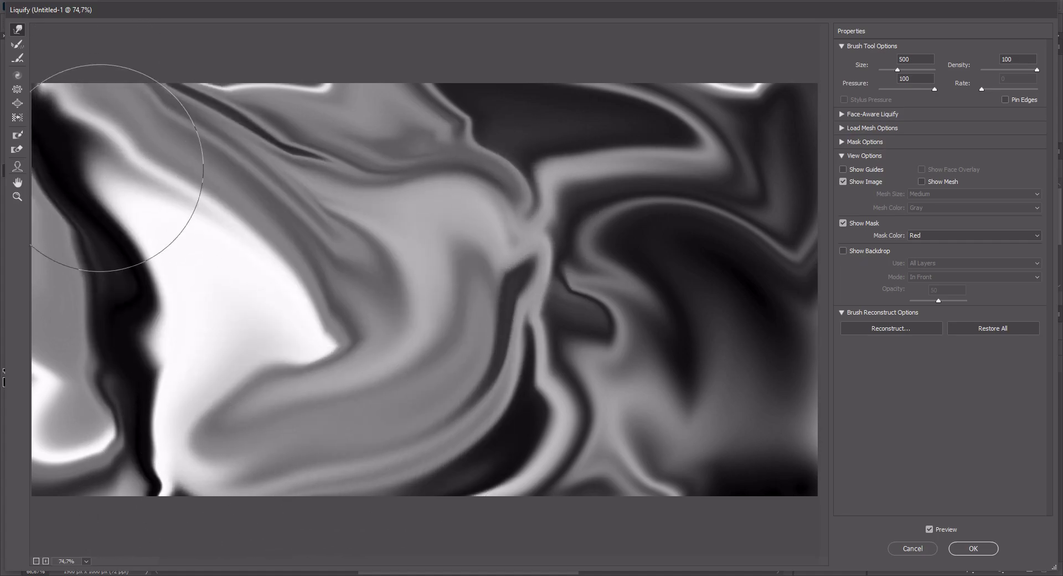
mouse_move(474, 427)
mouse_down()
mouse_move(391, 285)
mouse_move(80, 449)
mouse_up()
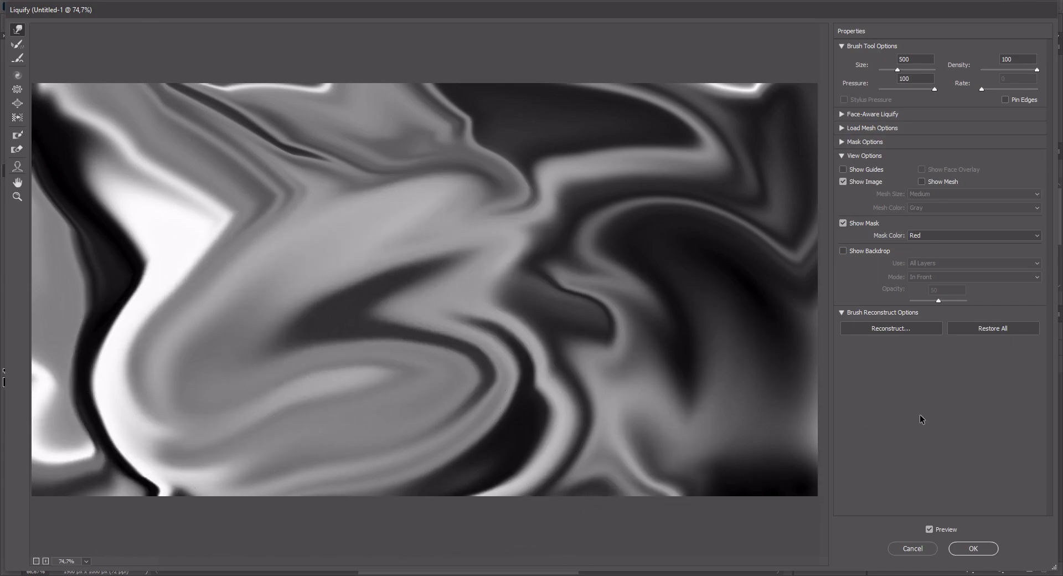
Commit the Liquify warp and add a Gradient Map adjustment layer above Layer 1
click(974, 548)
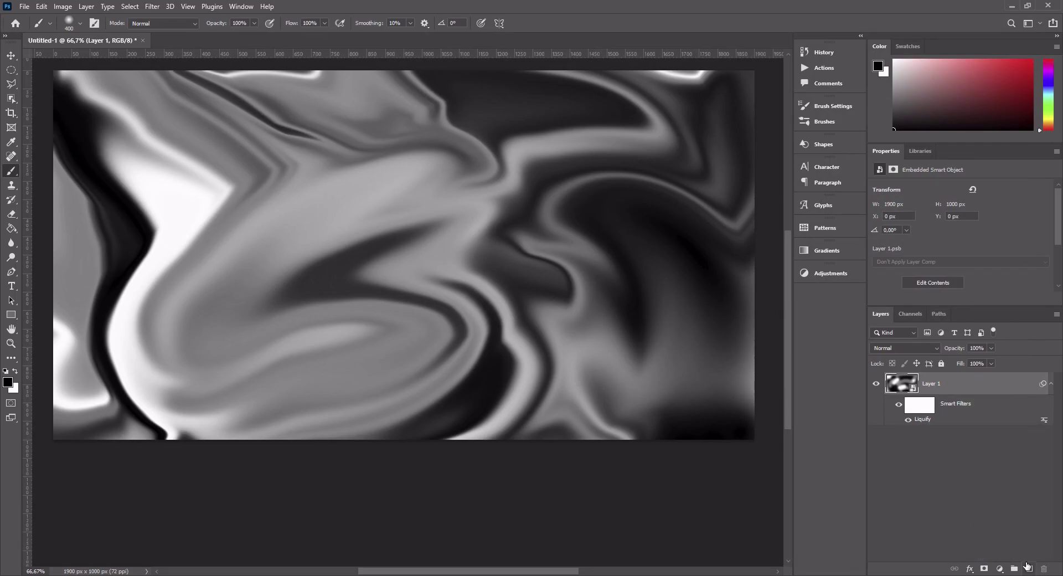
click(1000, 569)
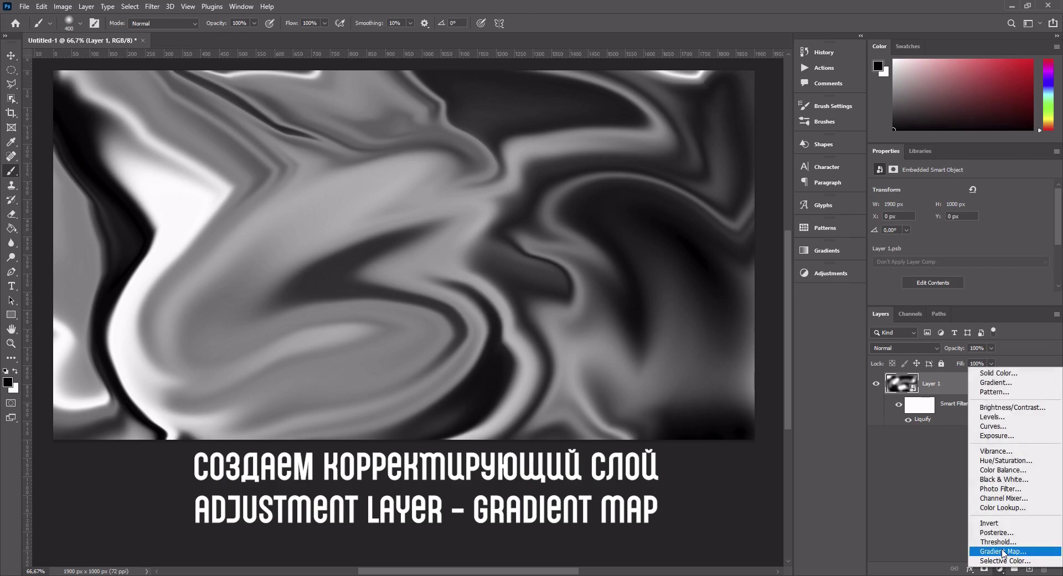
click(1005, 552)
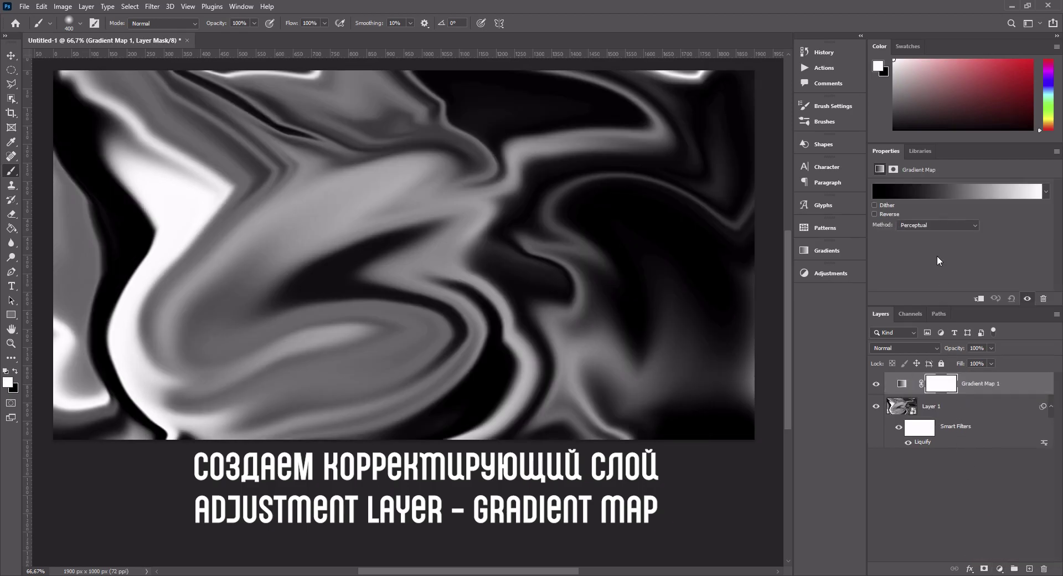
Open the gradient presets and preview Red_07 from the Reds group
click(947, 187)
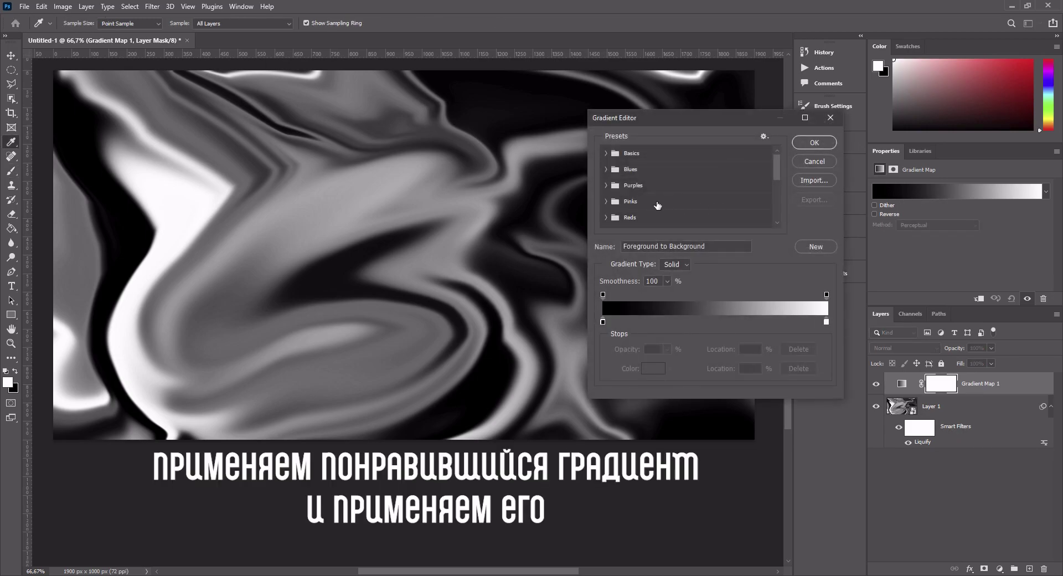
click(615, 217)
scroll(654, 216, down, 1)
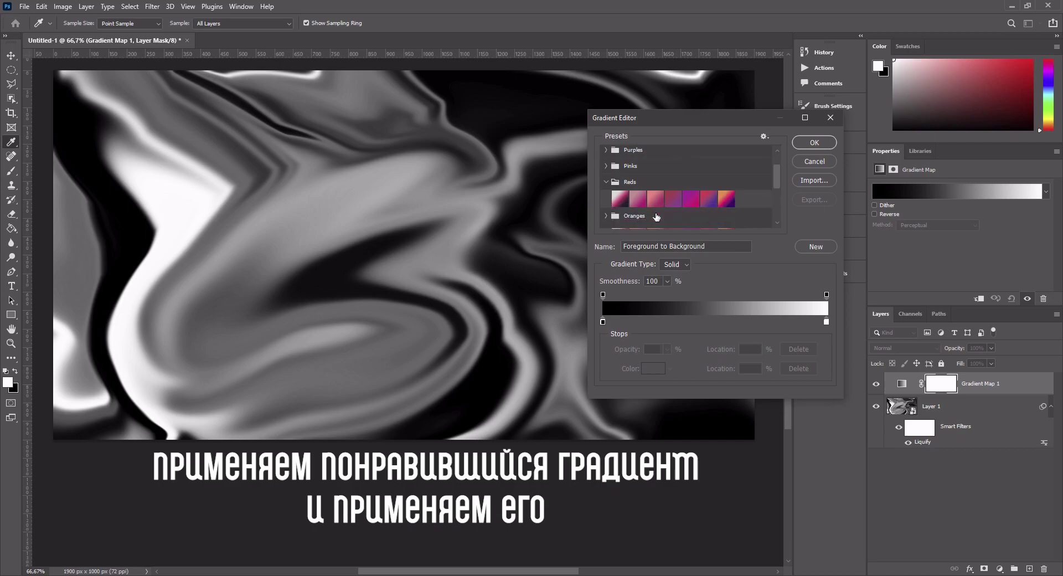
click(726, 198)
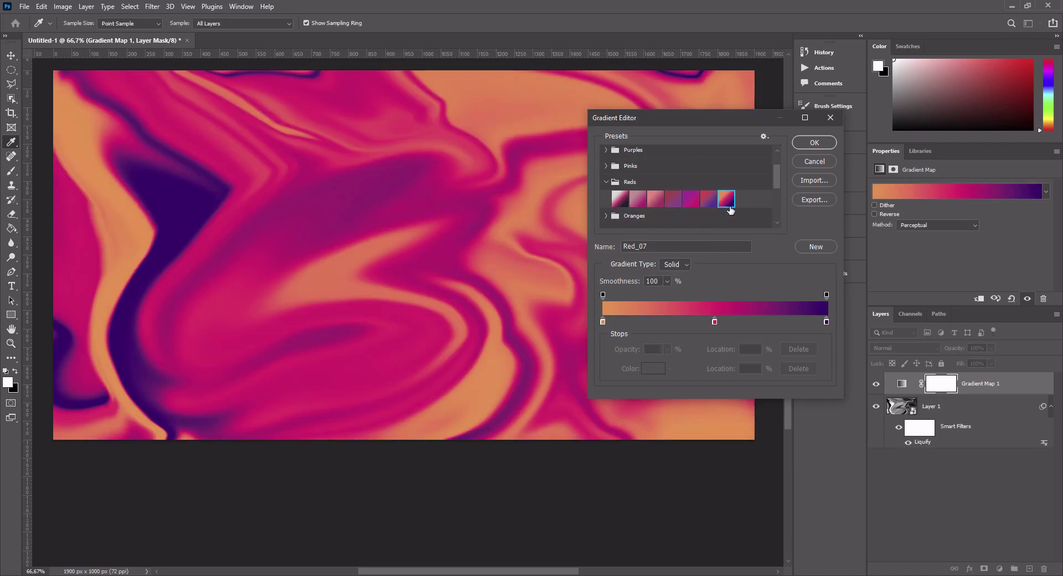
scroll(729, 213, down, 2)
Try several Oranges presets including Orange_12, then settle on Red_07 and confirm it
click(606, 189)
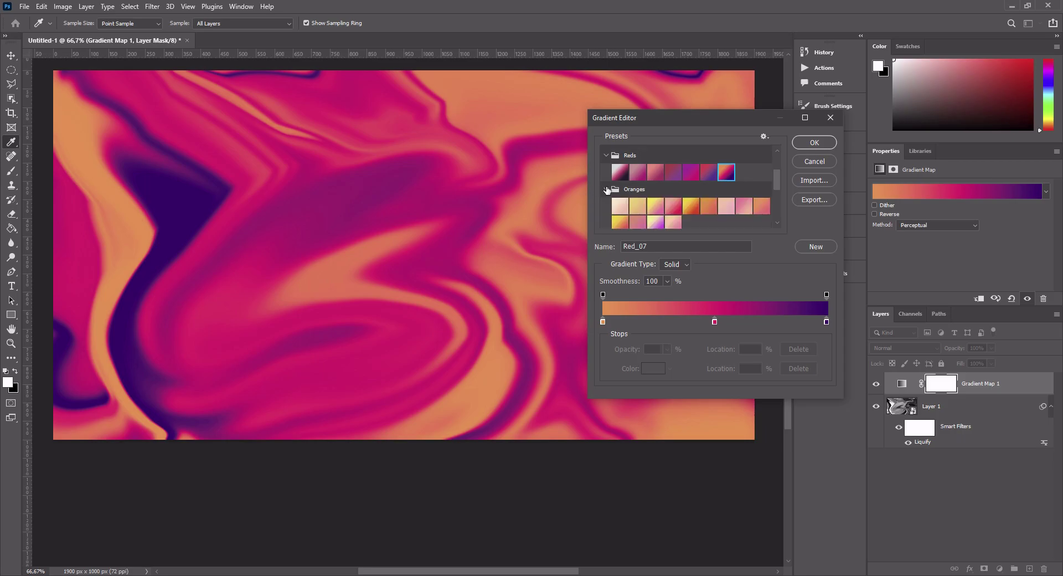
click(685, 205)
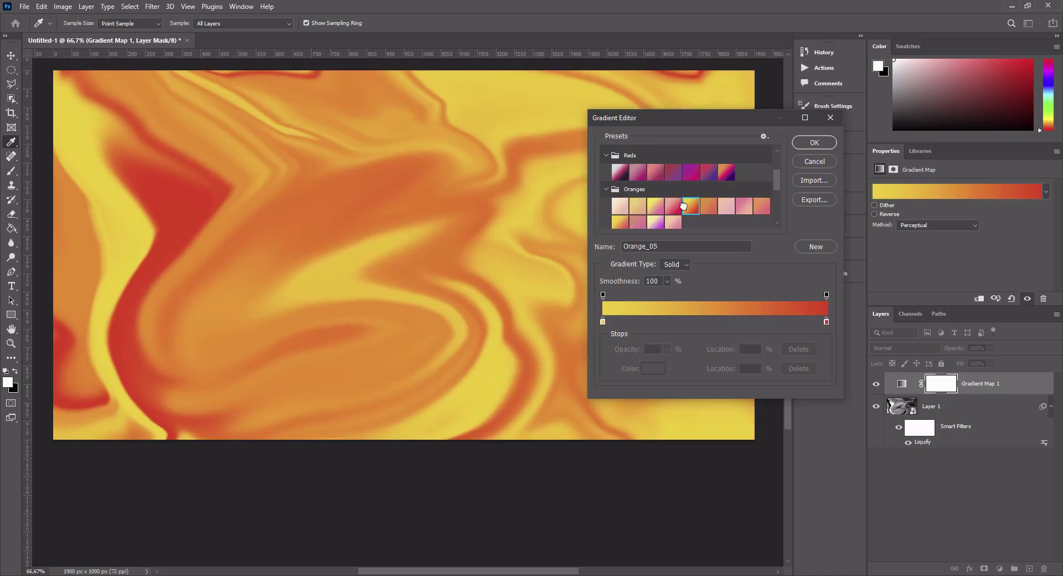
click(751, 207)
click(761, 207)
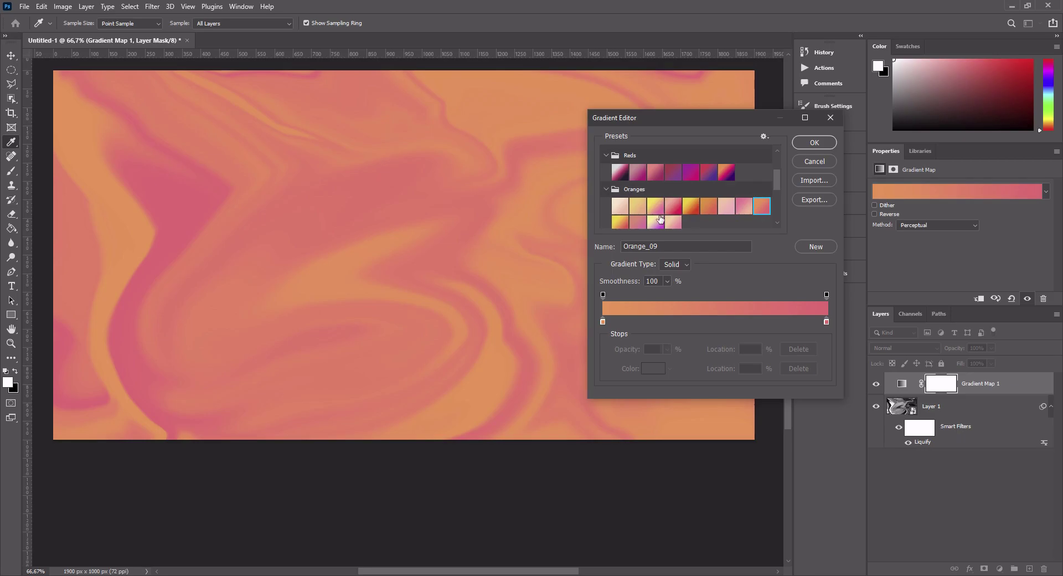
scroll(659, 220, down, 2)
click(656, 201)
scroll(656, 201, up, 2)
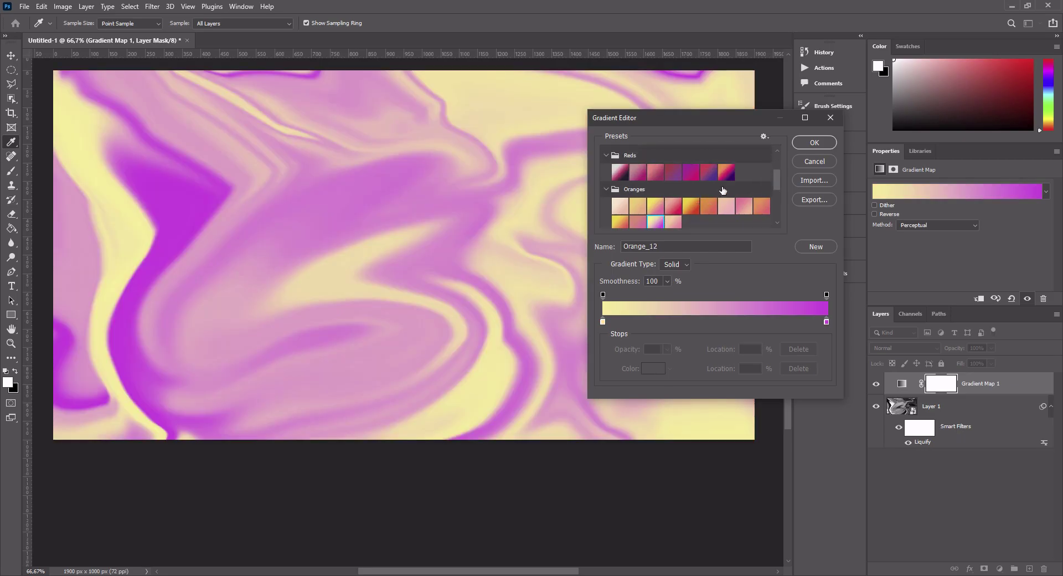
click(732, 173)
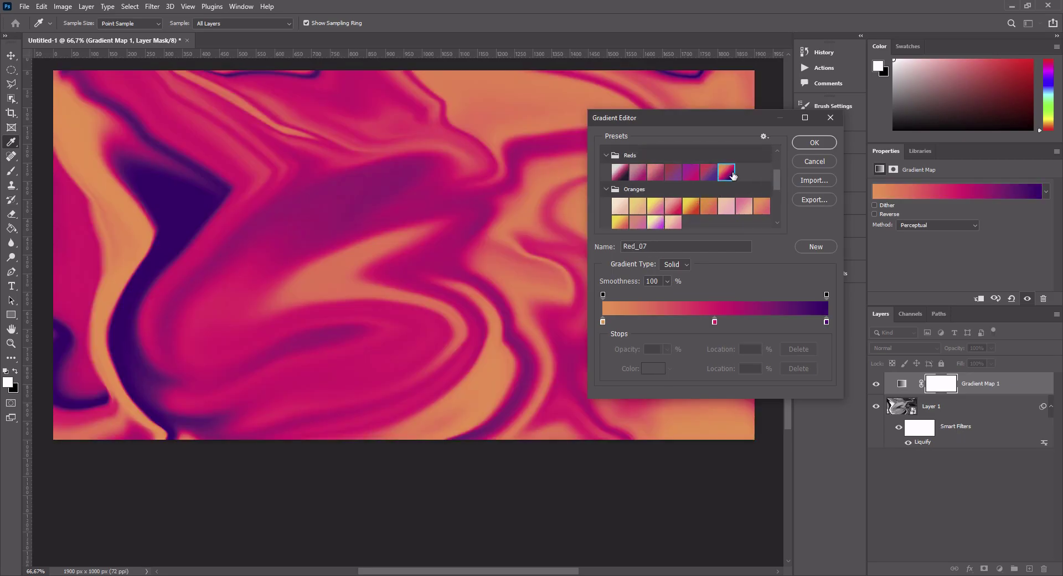
click(805, 144)
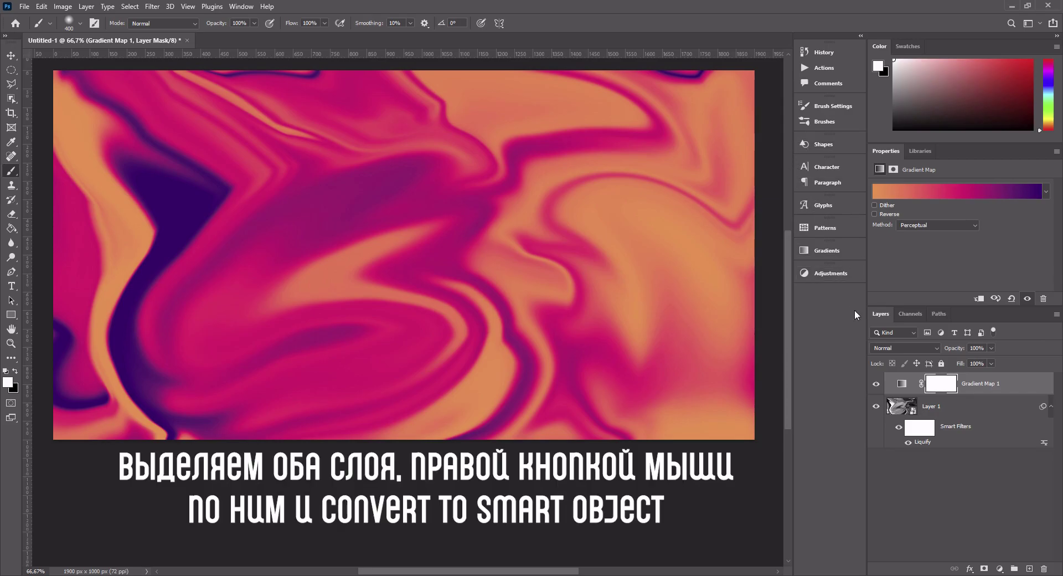
Merge Gradient Map 1 and Layer 1 into one smart object, then switch to the Move tool
shift+click(966, 408)
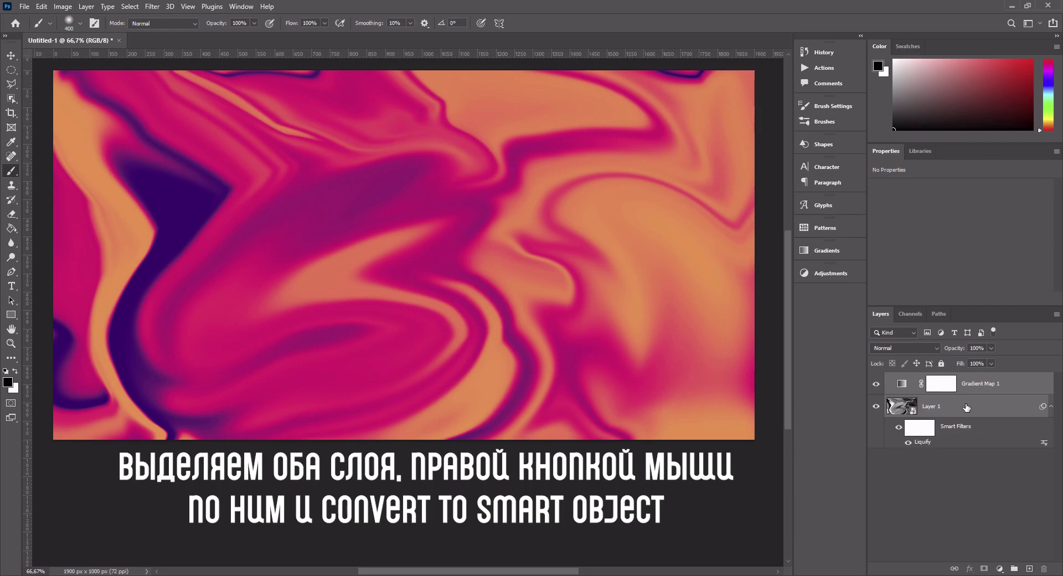
right_click(979, 410)
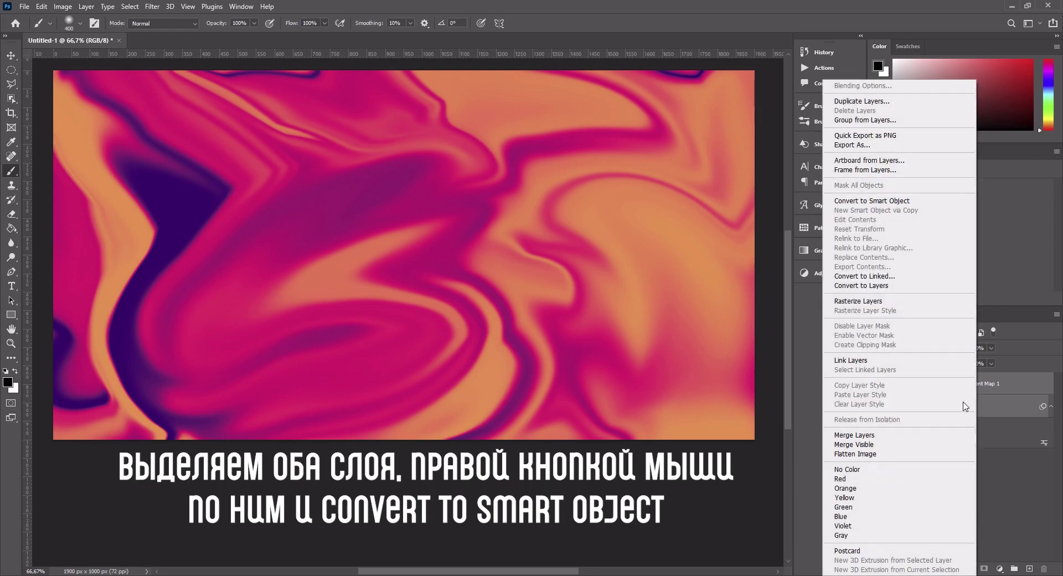
click(872, 201)
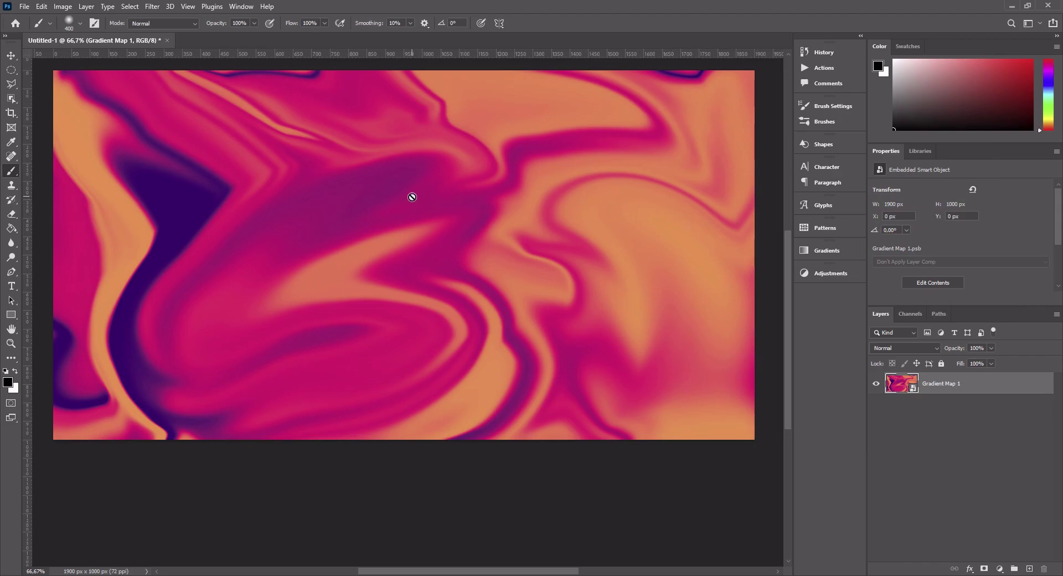
key(v)
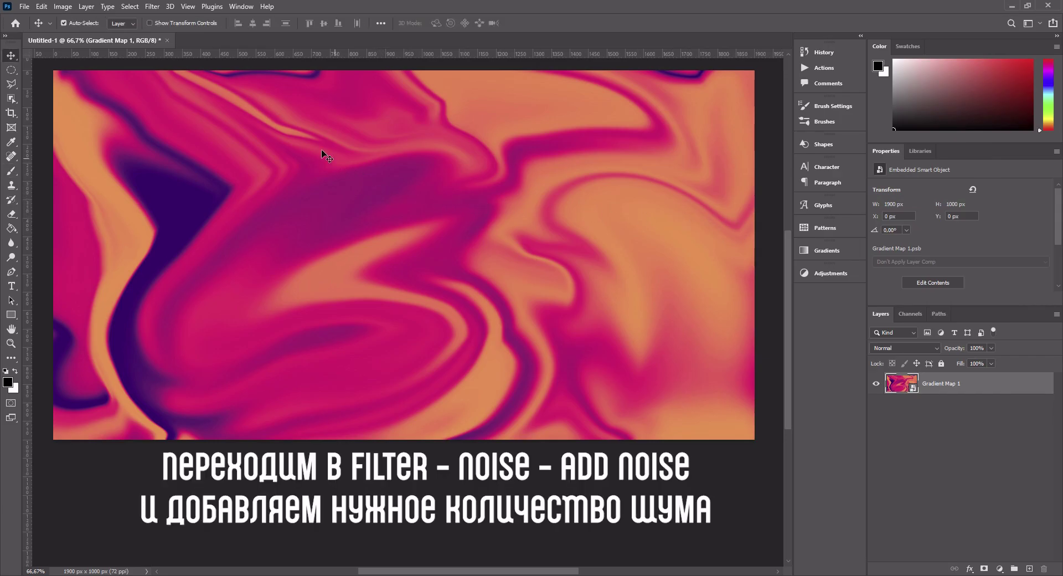
Apply Add Noise at 5,82%, Gaussian and Monochromatic as a smart filter on Gradient Map 1
click(153, 7)
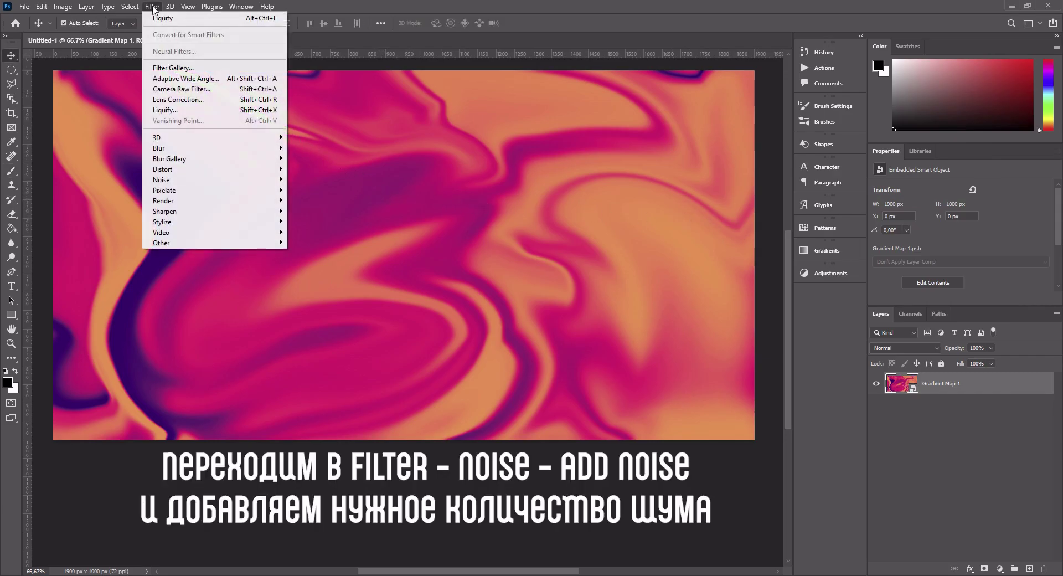
mouse_move(162, 179)
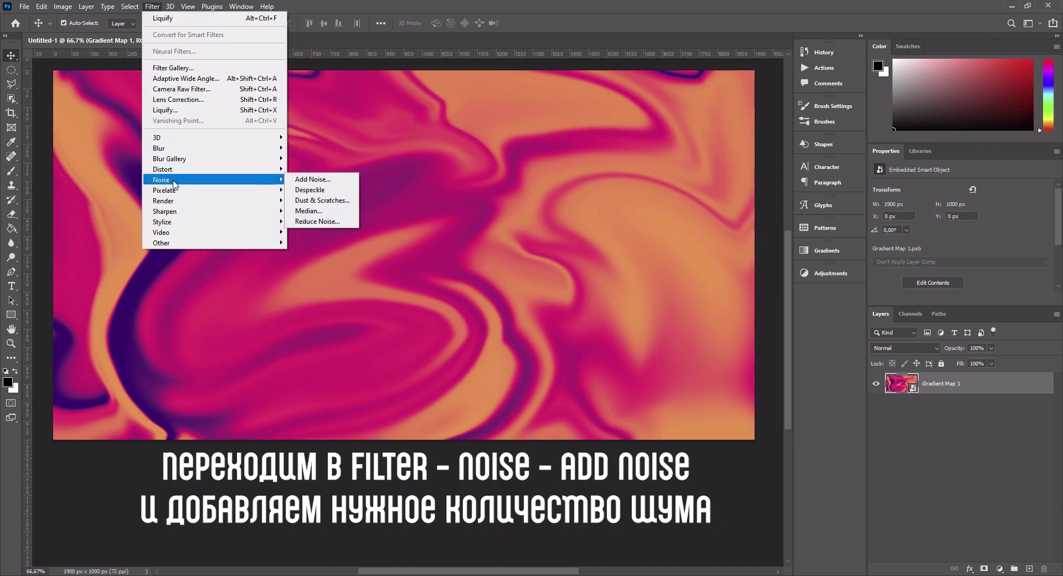
click(313, 179)
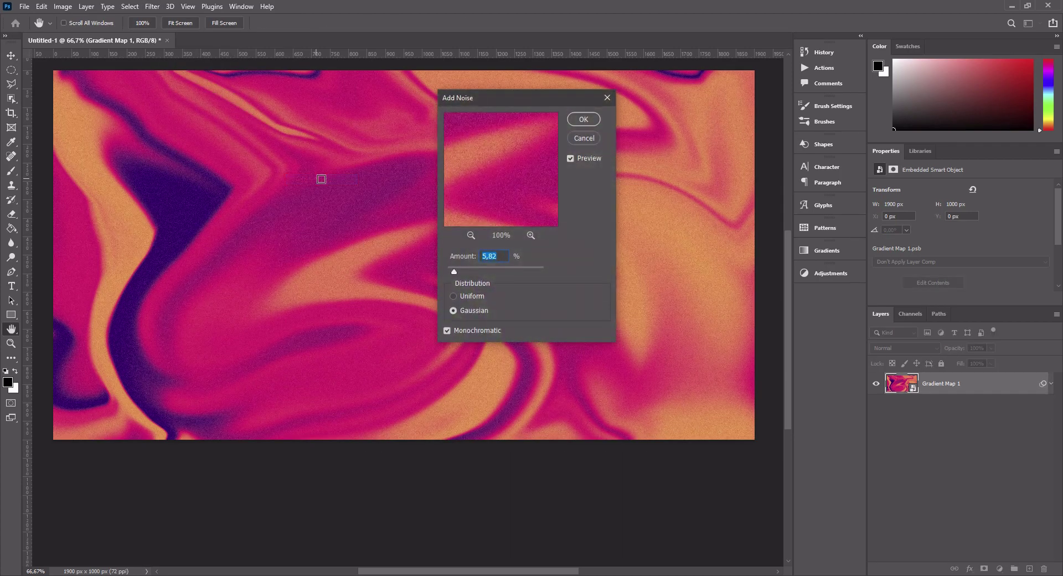
click(455, 272)
drag(451, 275, 452, 273)
click(584, 121)
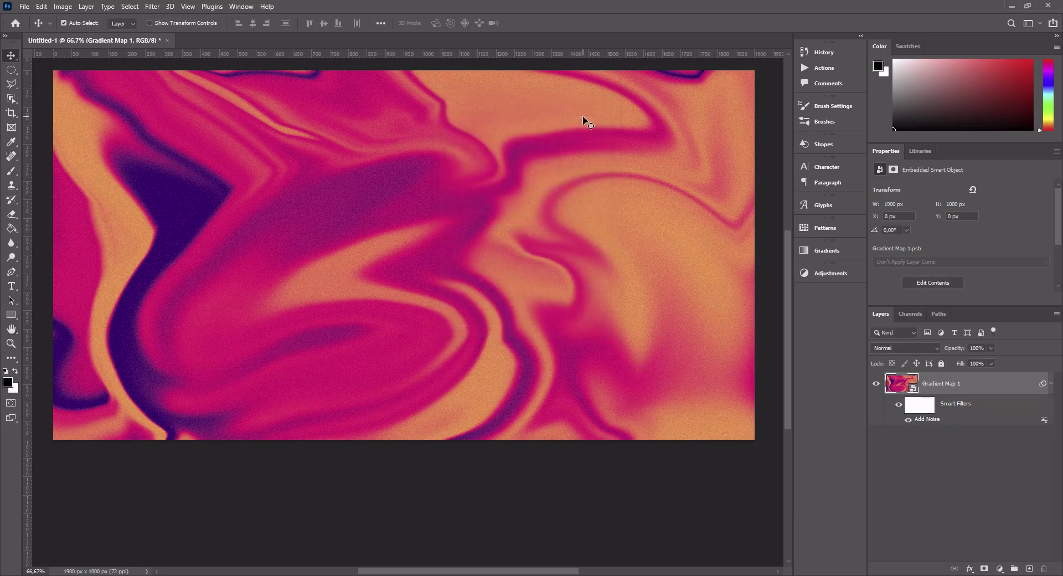